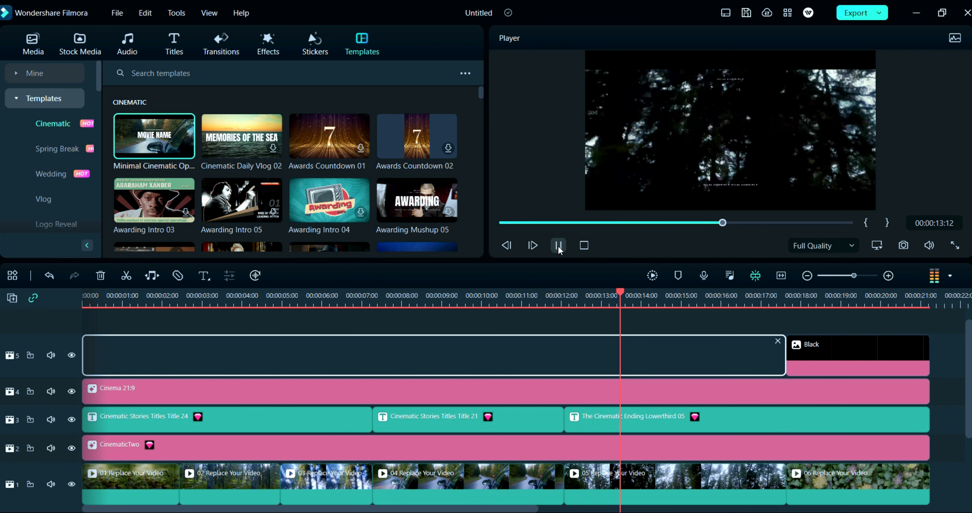
# Step: Stop playback at the opening title and open the MOVIE NAME title clip for advanced text editing
pyautogui.click(558, 246)
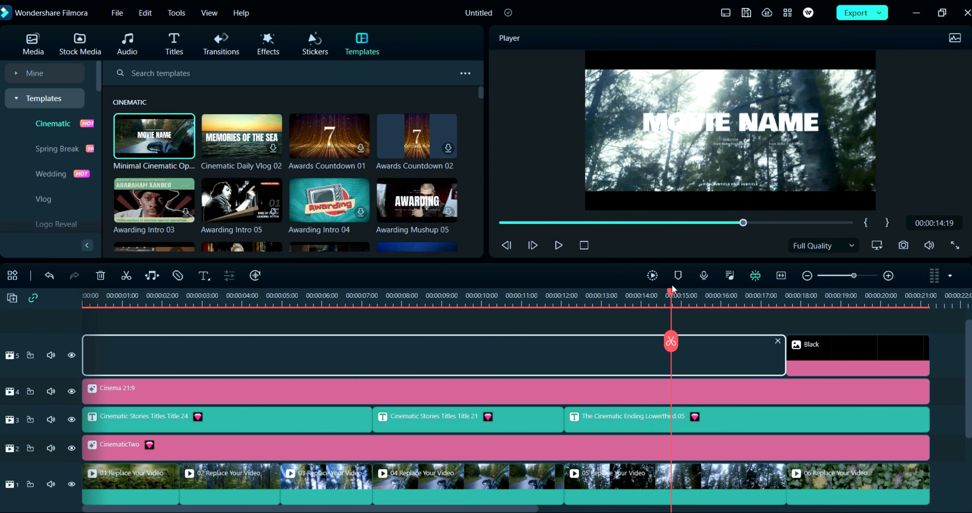
pyautogui.moveTo(674, 295); pyautogui.dragTo(153, 375)
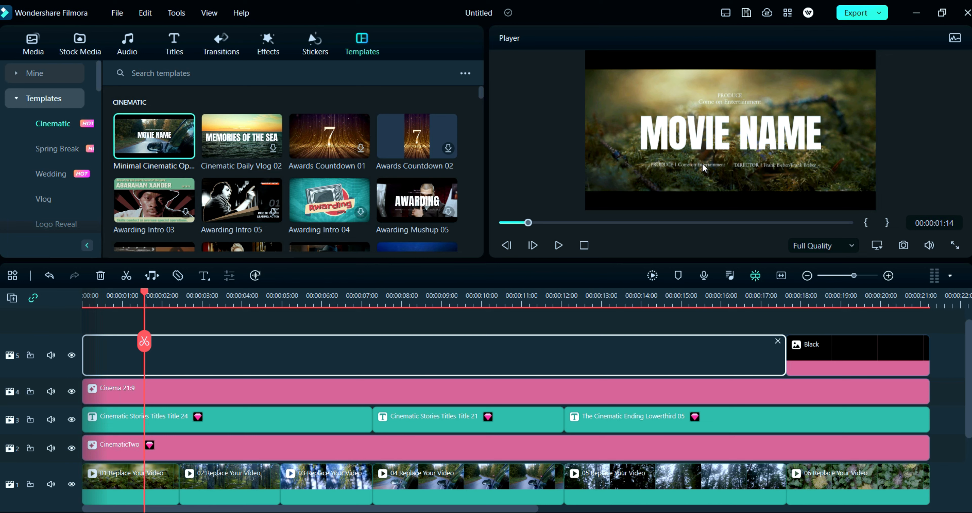
pyautogui.doubleClick(704, 151)
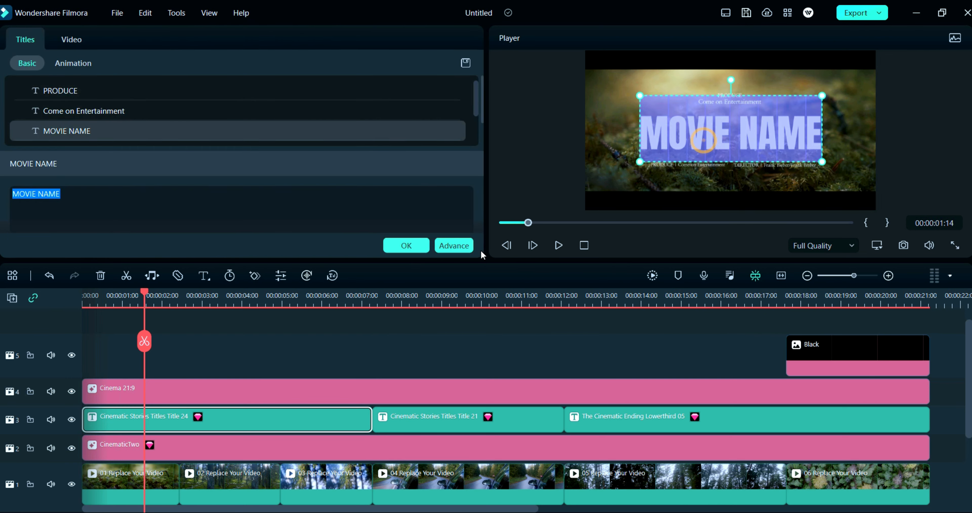
pyautogui.click(454, 245)
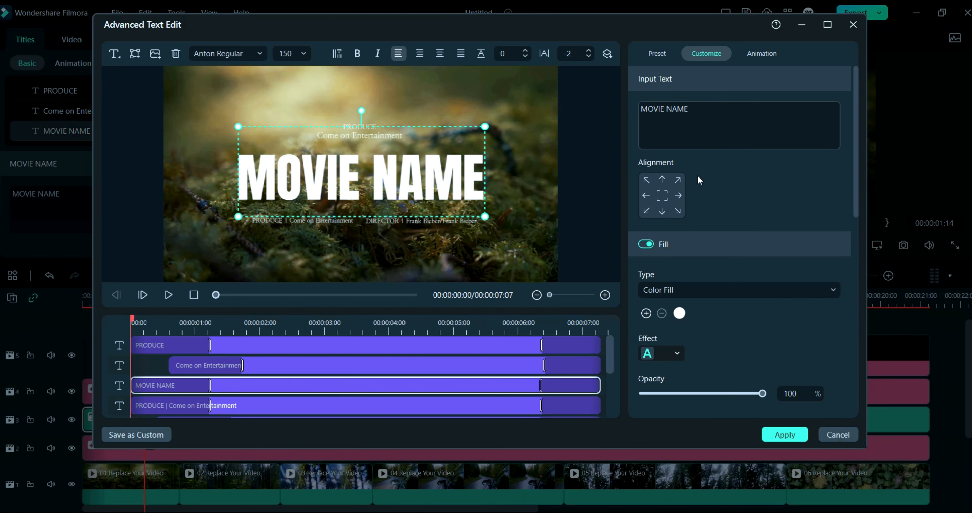
# Step: Scrub the title preview in the editor and inspect its individual text layers
pyautogui.moveTo(133, 321); pyautogui.dragTo(272, 383)
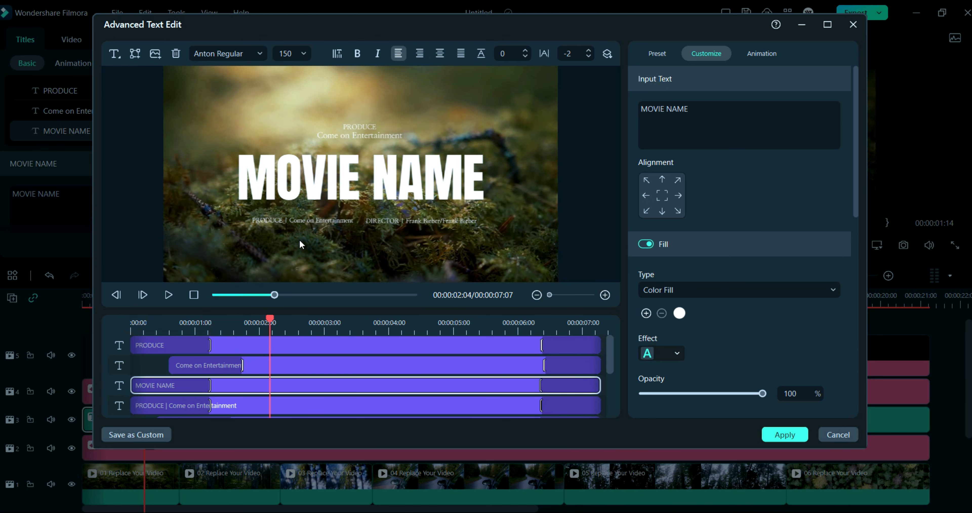
pyautogui.click(306, 222)
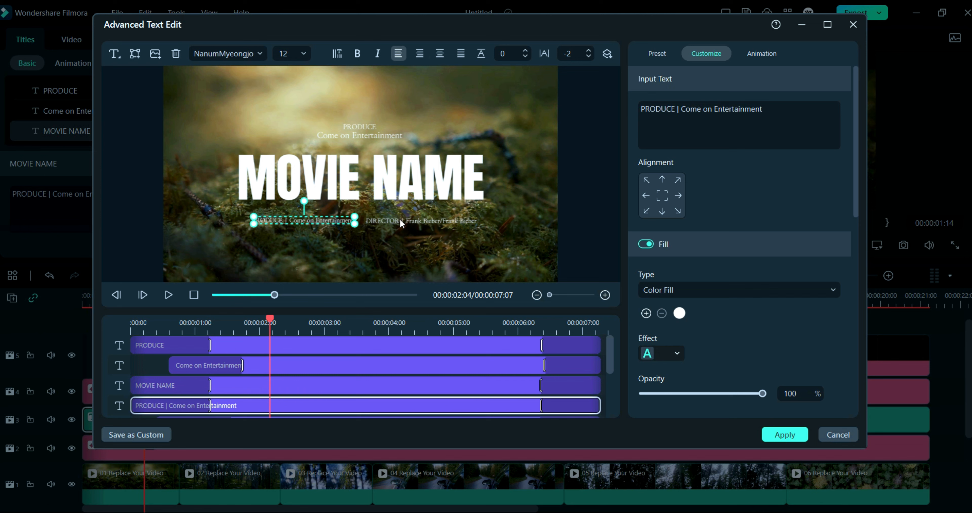
pyautogui.tripleClick(727, 112)
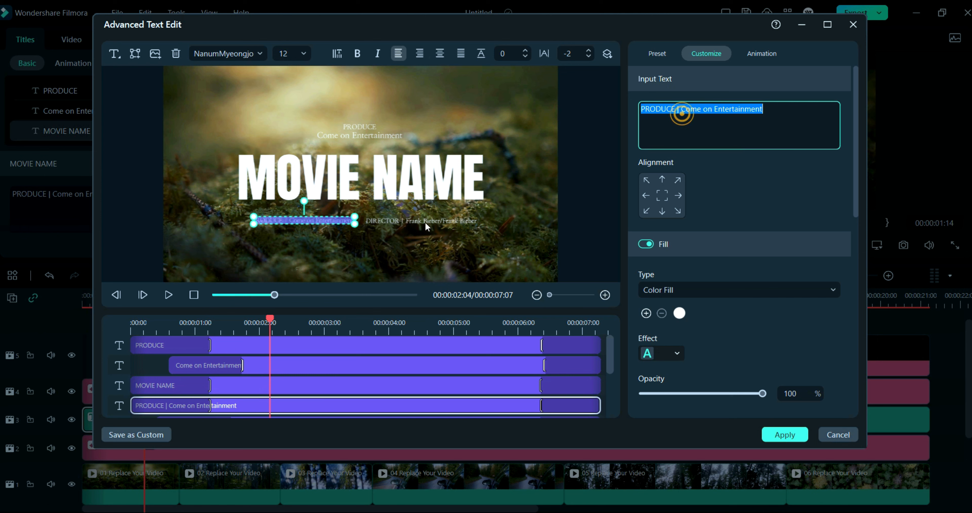
pyautogui.click(378, 226)
pyautogui.click(402, 188)
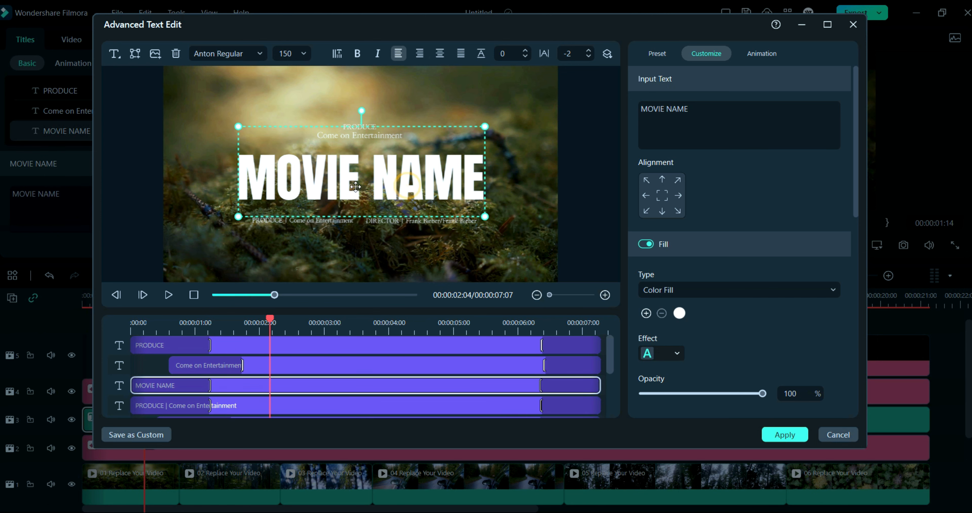
# Step: Replace the MOVIE NAME text with WOWANAND and apply the change to the title
pyautogui.doubleClick(671, 111)
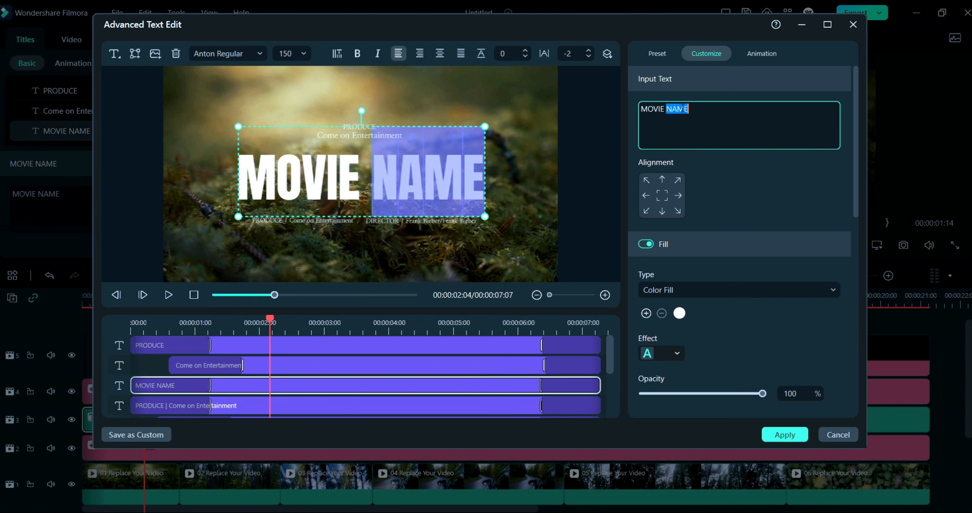
pyautogui.press('BackSpace')
pyautogui.press('BackSpace')
pyautogui.press('BackSpace')
pyautogui.press('BackSpace')
pyautogui.press('BackSpace')
pyautogui.press('BackSpace')
pyautogui.press('BackSpace')
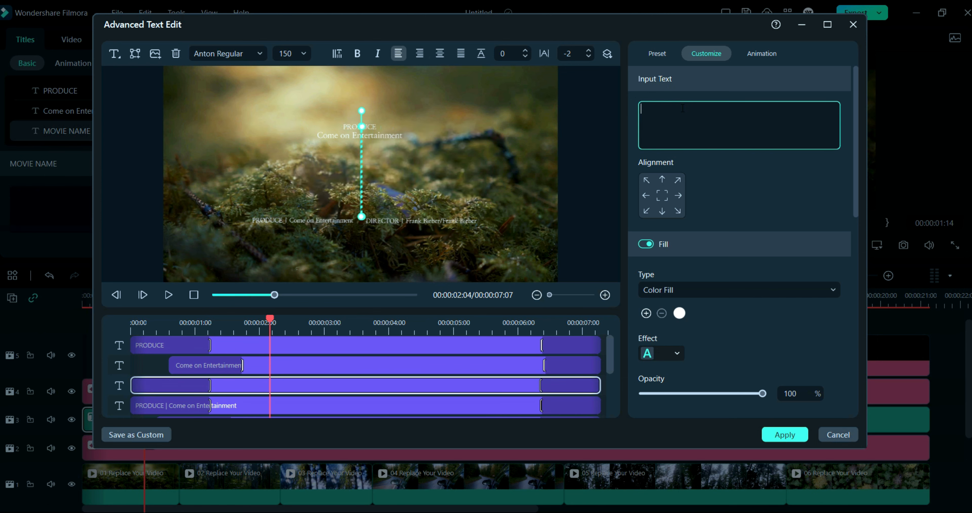
pyautogui.write('W')
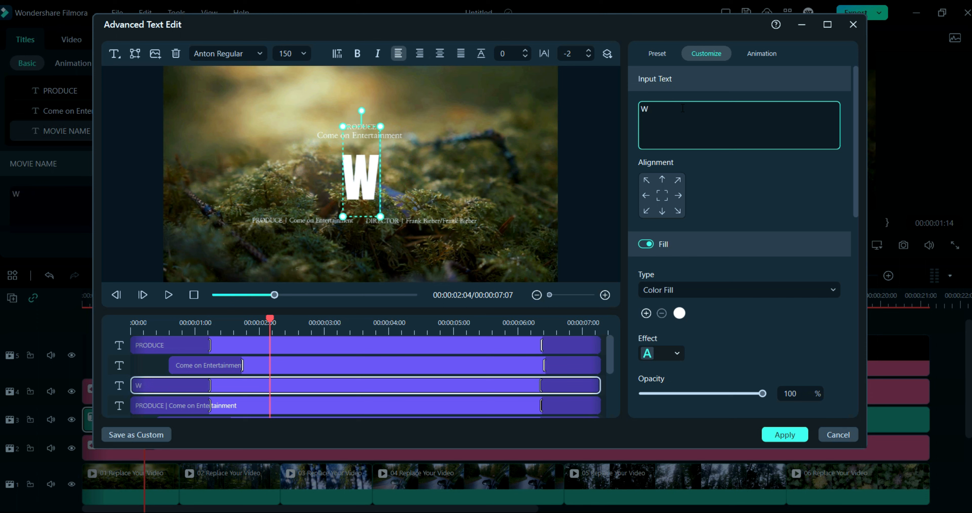
pyautogui.write('OWANAND')
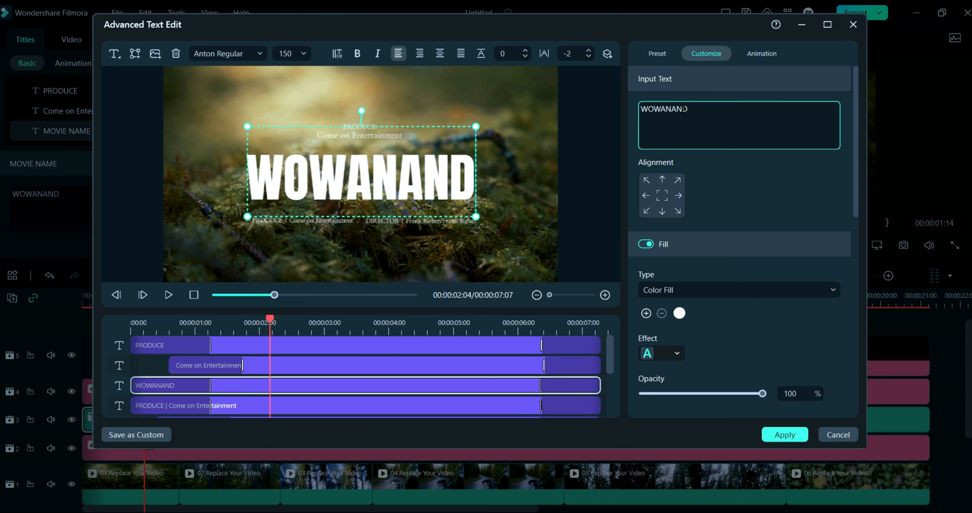
pyautogui.click(784, 435)
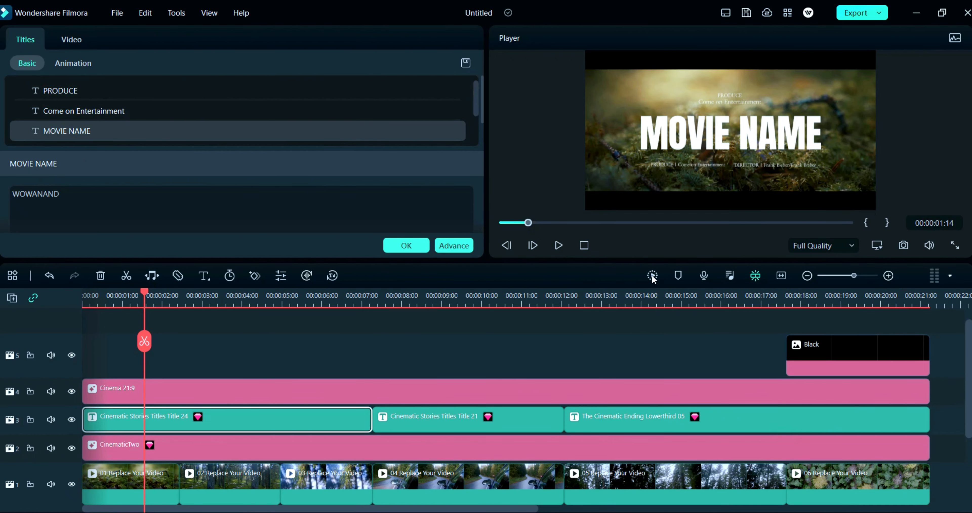
pyautogui.moveTo(525, 222); pyautogui.dragTo(507, 222)
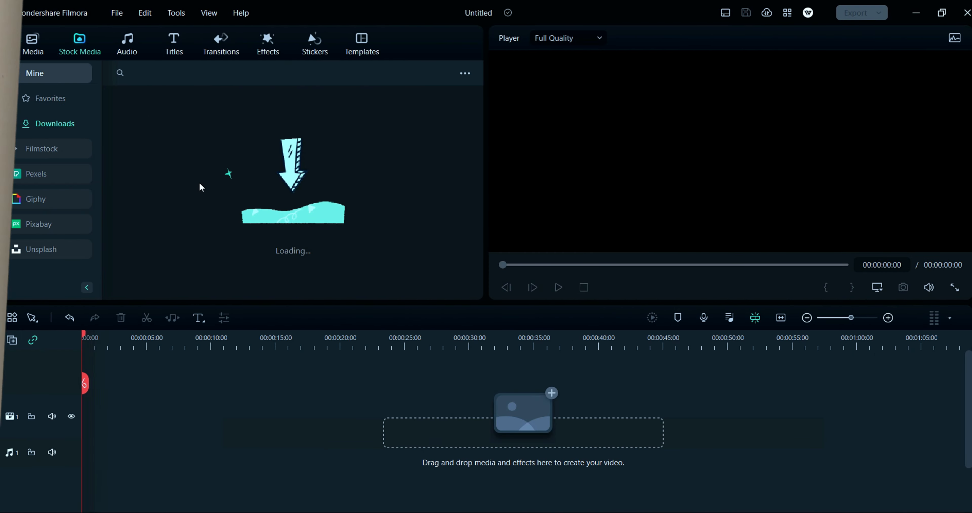
# Step: Add the beach video of a father and daughter from the stock media library to the timeline
pyautogui.scroll(-1, 210, 205)
pyautogui.scroll(-3, 210, 206)
pyautogui.moveTo(143, 156); pyautogui.dragTo(106, 416)
pyautogui.click(397, 282)
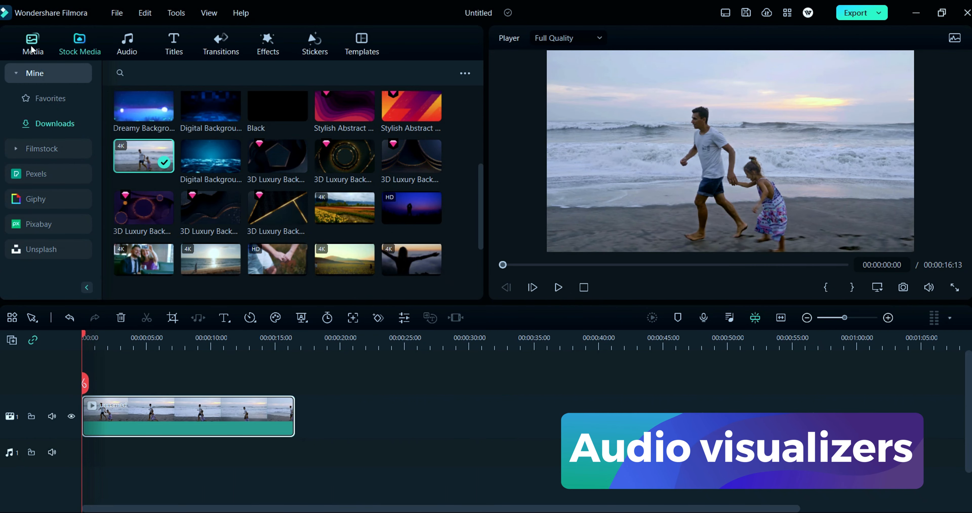
# Step: Add the Seine River music track to the audio track under the video
pyautogui.click(127, 44)
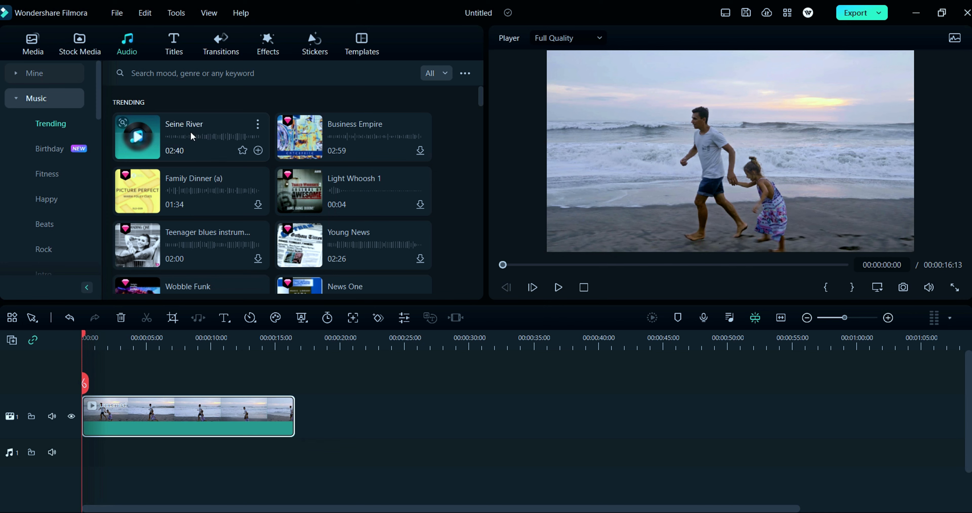
pyautogui.moveTo(190, 131); pyautogui.dragTo(77, 466)
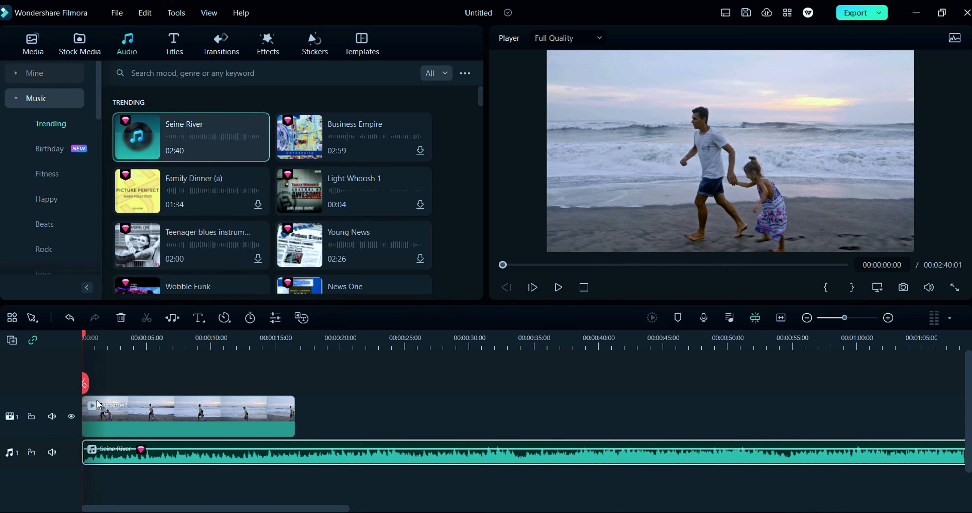
# Step: Split the music where the video clip ends, delete the excess part, and preview from the start
pyautogui.moveTo(85, 337); pyautogui.dragTo(295, 423)
pyautogui.click(296, 391)
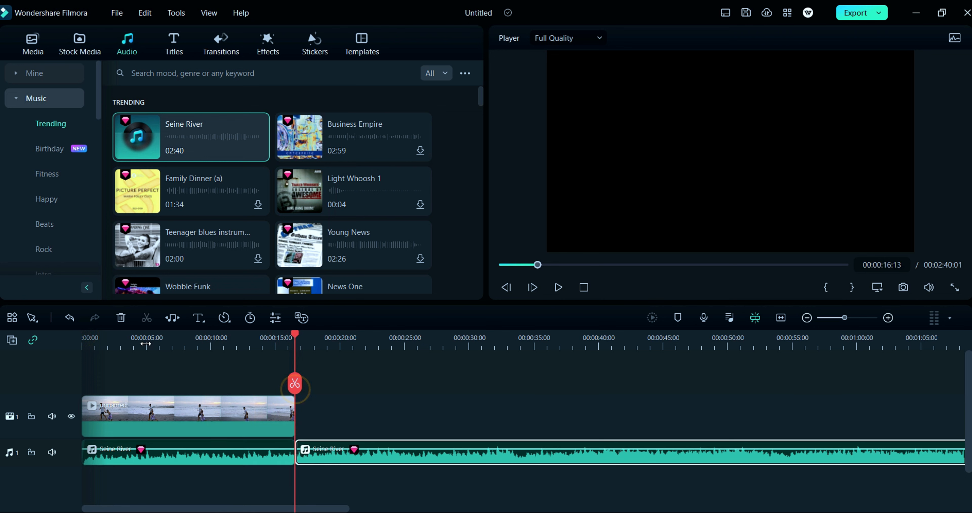
pyautogui.click(120, 316)
pyautogui.moveTo(295, 336); pyautogui.dragTo(82, 339)
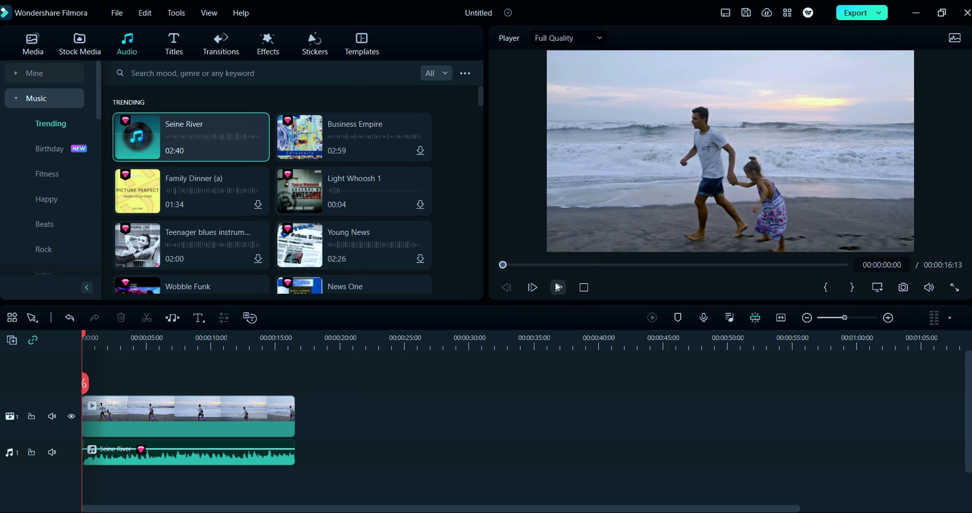
pyautogui.click(559, 287)
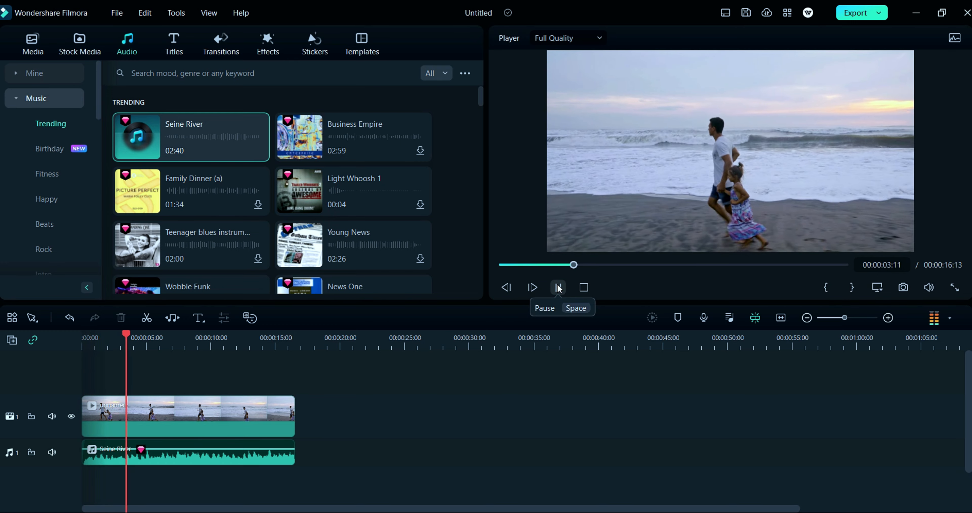
pyautogui.click(558, 287)
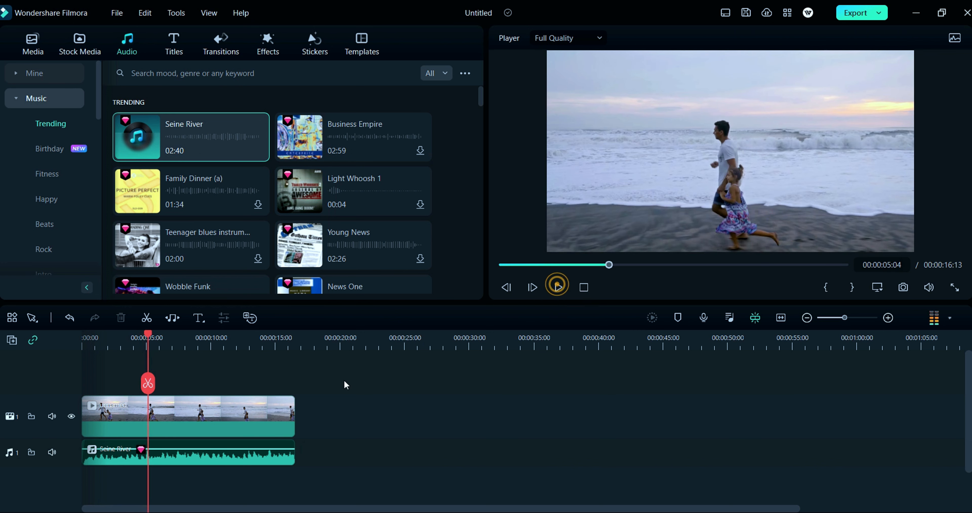
# Step: Add the Dynamic Ring audio visualizer effect above the video at about 5 seconds
pyautogui.click(268, 42)
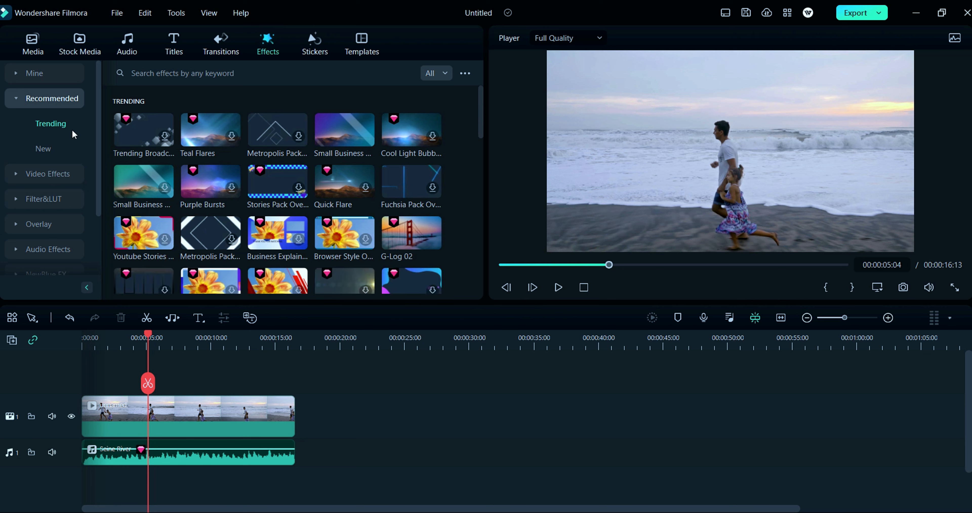
pyautogui.scroll(-2, 16, 203)
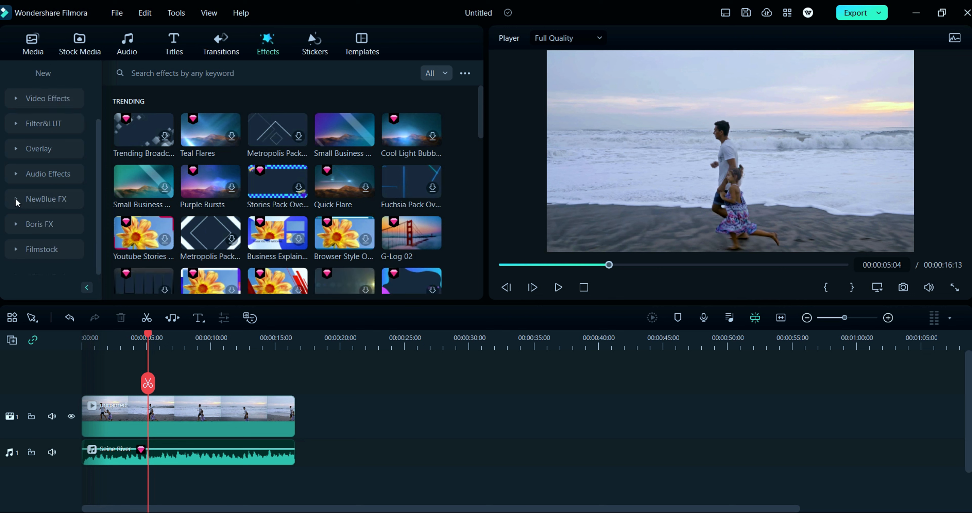
pyautogui.click(31, 174)
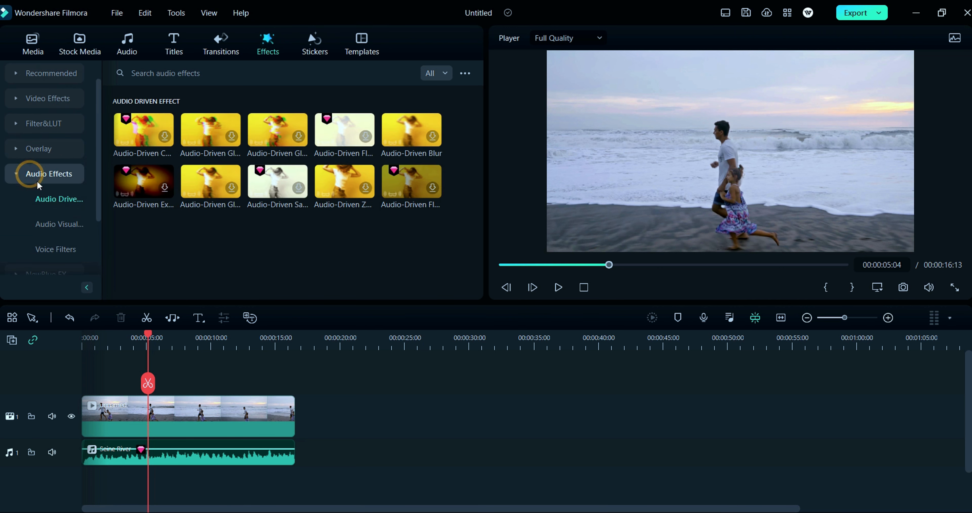
pyautogui.click(47, 223)
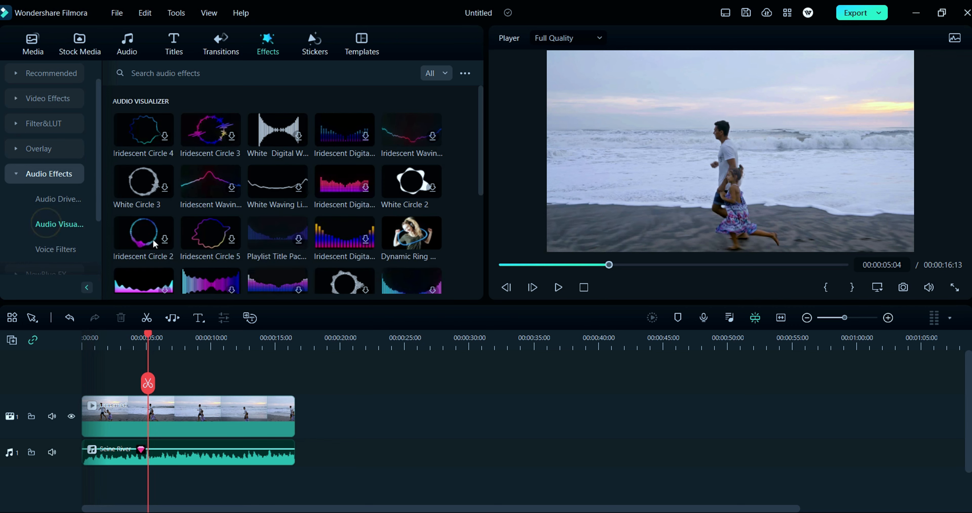
pyautogui.scroll(-2, 316, 206)
pyautogui.scroll(-2, 316, 207)
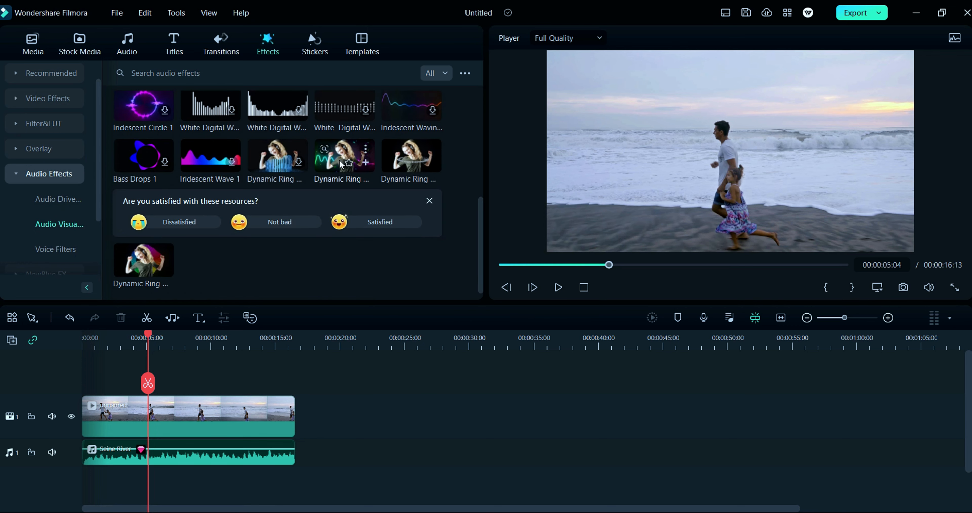
pyautogui.moveTo(425, 155)
pyautogui.moveTo(150, 263)
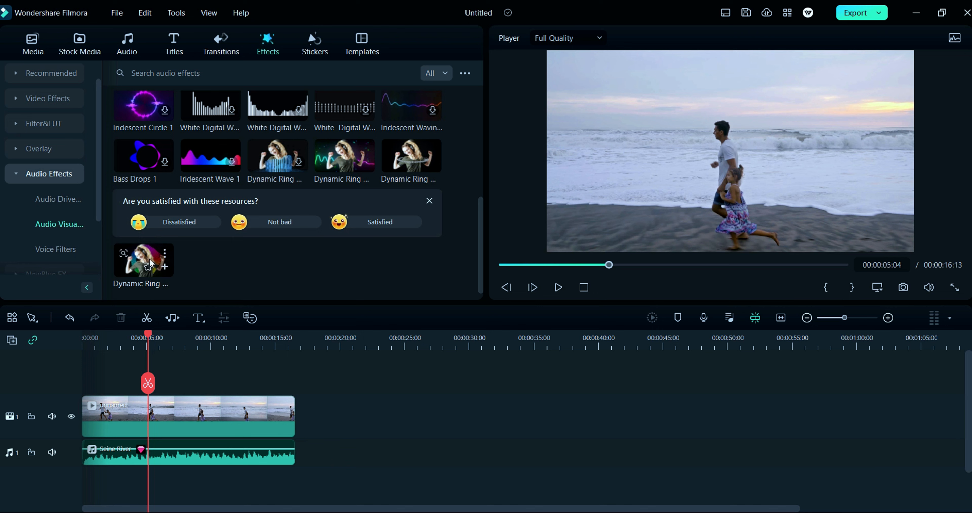
pyautogui.click(378, 222)
pyautogui.moveTo(389, 217); pyautogui.dragTo(150, 386)
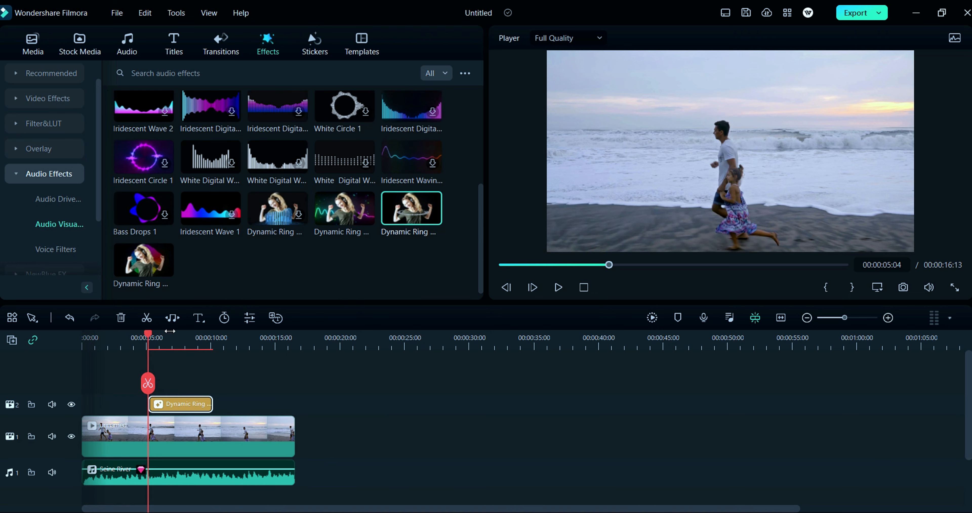
# Step: Preview the video with the audio visualizer applied
pyautogui.moveTo(610, 266); pyautogui.dragTo(603, 263)
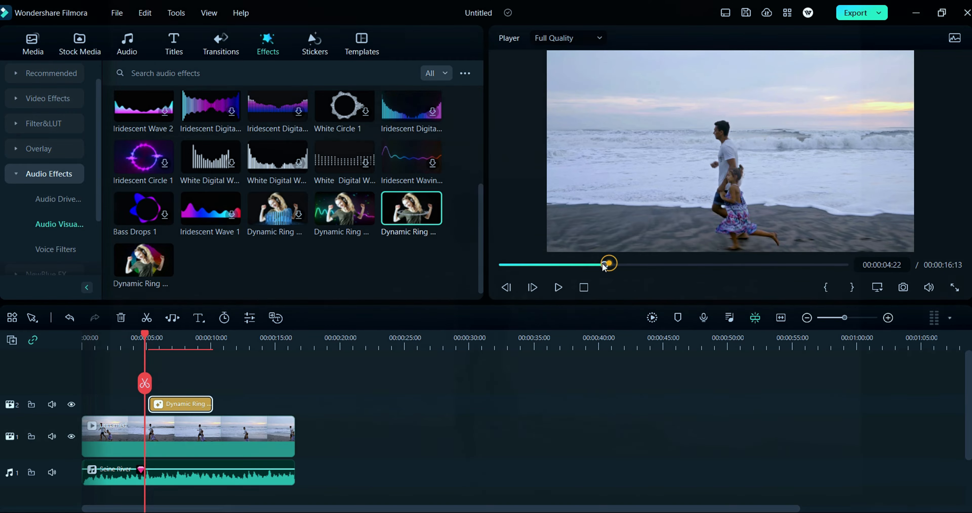
pyautogui.moveTo(603, 263); pyautogui.dragTo(592, 264)
pyautogui.click(558, 288)
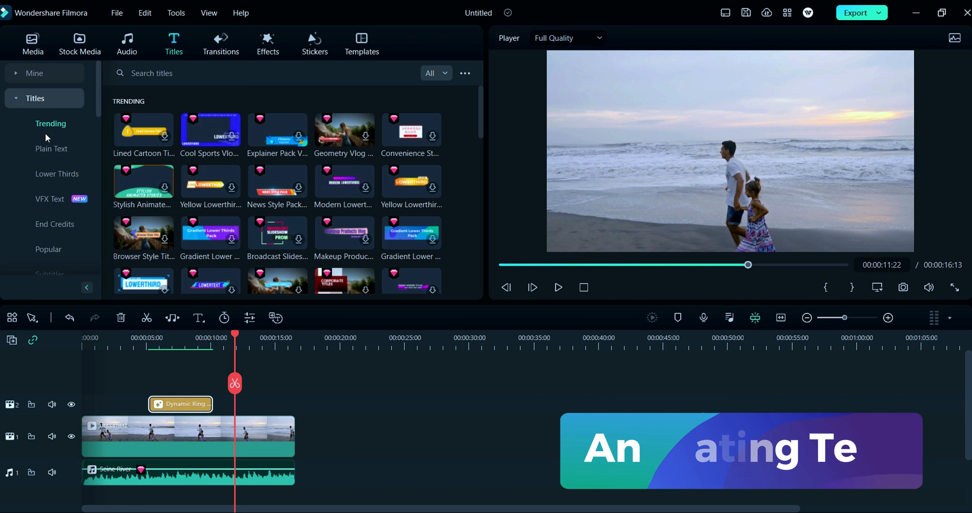
# Step: Add the Title 28 plain text title to the start of the timeline
pyautogui.click(48, 151)
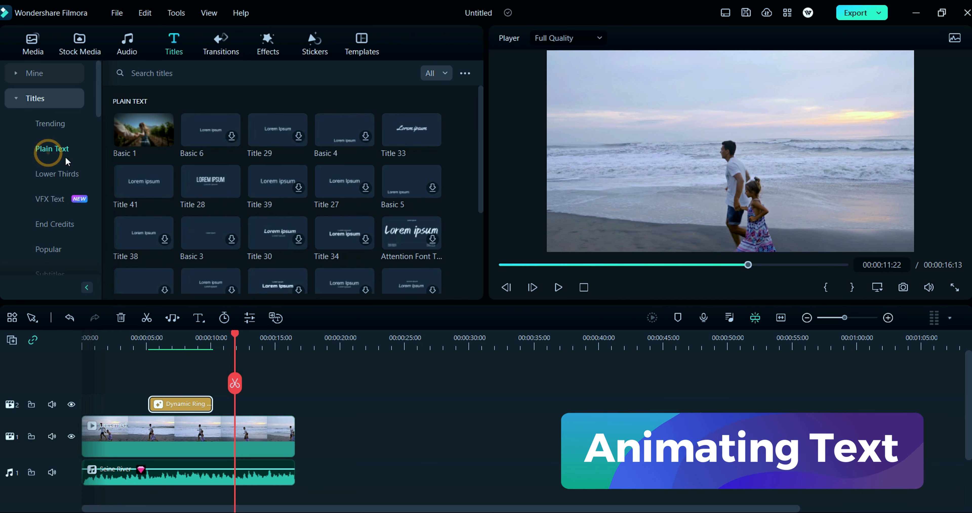
pyautogui.moveTo(202, 182); pyautogui.dragTo(79, 381)
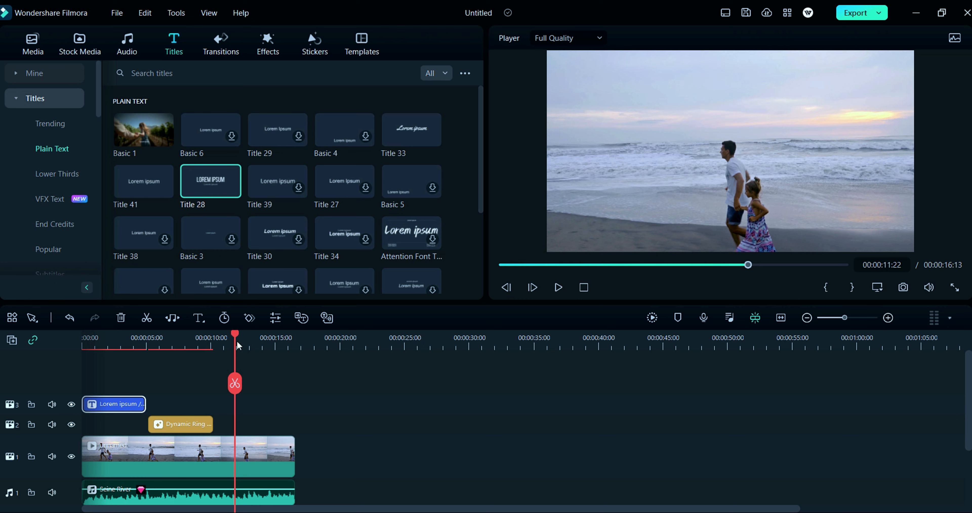
pyautogui.moveTo(235, 337); pyautogui.dragTo(94, 384)
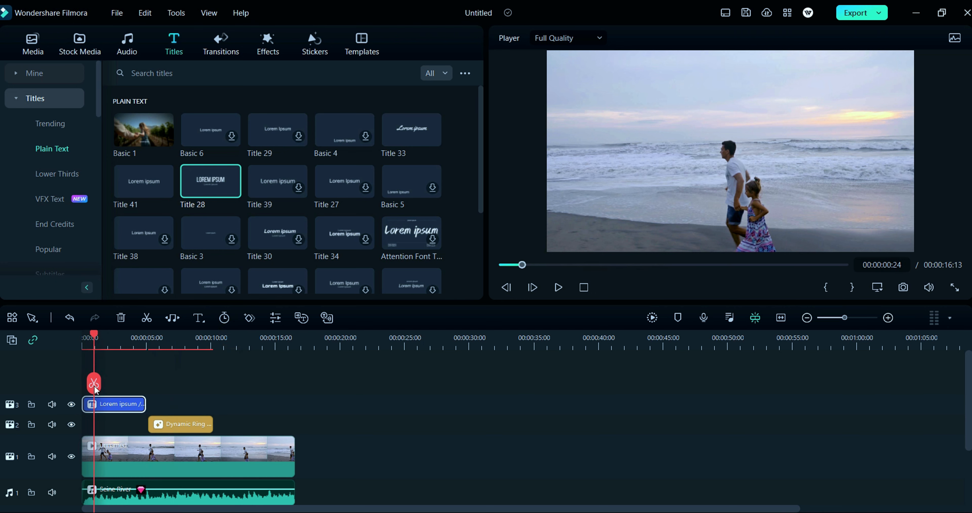
# Step: Open the plain title for editing and replace its main text with "Sunset"
pyautogui.click(118, 406)
pyautogui.doubleClick(684, 178)
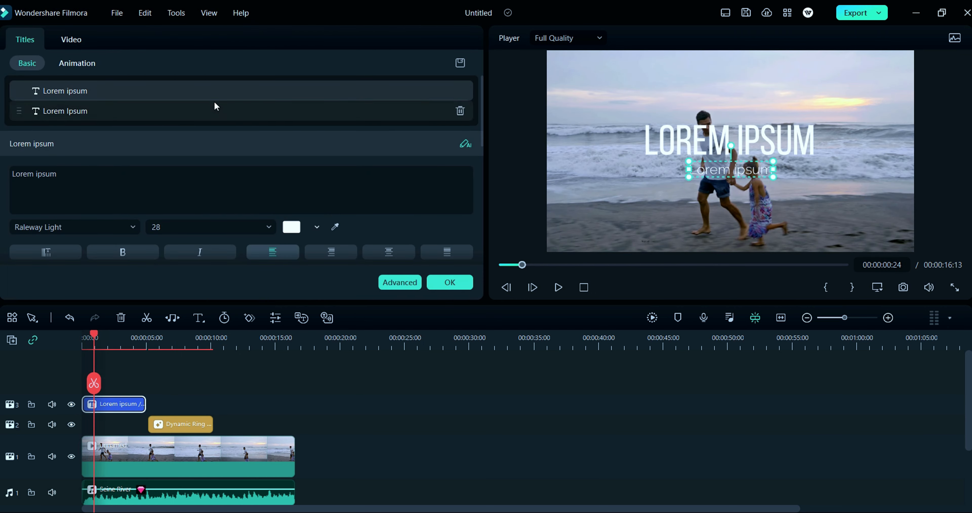
pyautogui.click(261, 92)
pyautogui.click(100, 129)
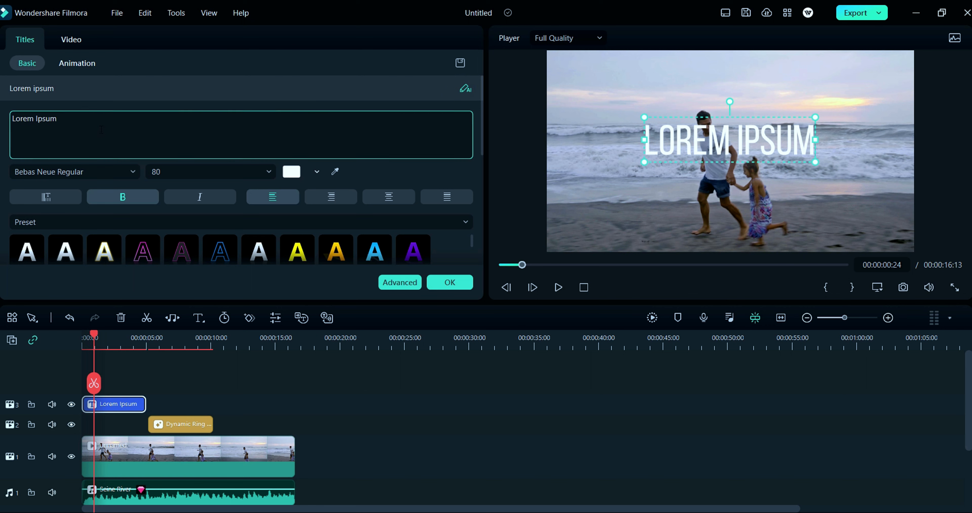
pyautogui.press('BackSpace')
pyautogui.press('BackSpace')
pyautogui.press('BackSpace')
pyautogui.press('BackSpace')
pyautogui.press('BackSpace')
pyautogui.press('BackSpace')
pyautogui.press('BackSpace')
pyautogui.press('BackSpace')
pyautogui.press('BackSpace')
pyautogui.press('BackSpace')
pyautogui.press('BackSpace')
pyautogui.write('Sunset')
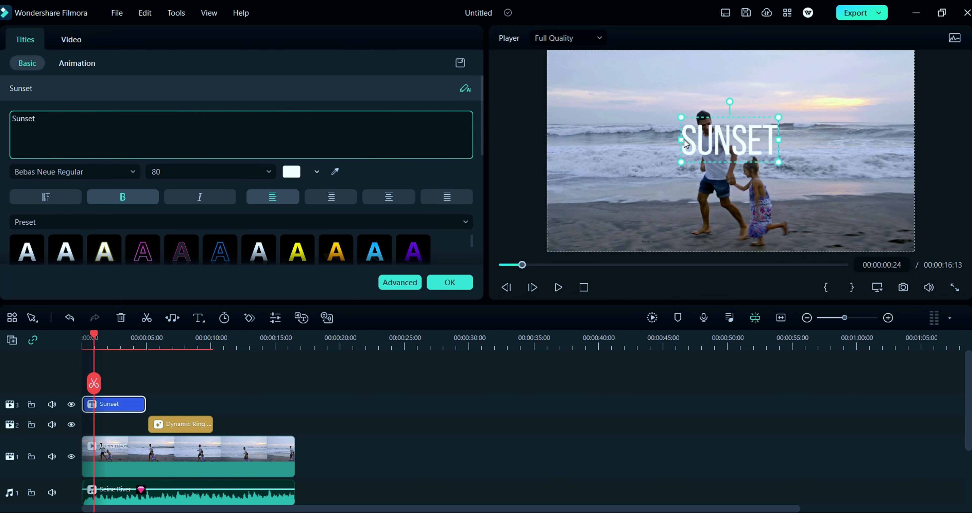
# Step: Apply the yellow text preset, then switch to the WordArt style list and try two WordArt styles
pyautogui.click(297, 250)
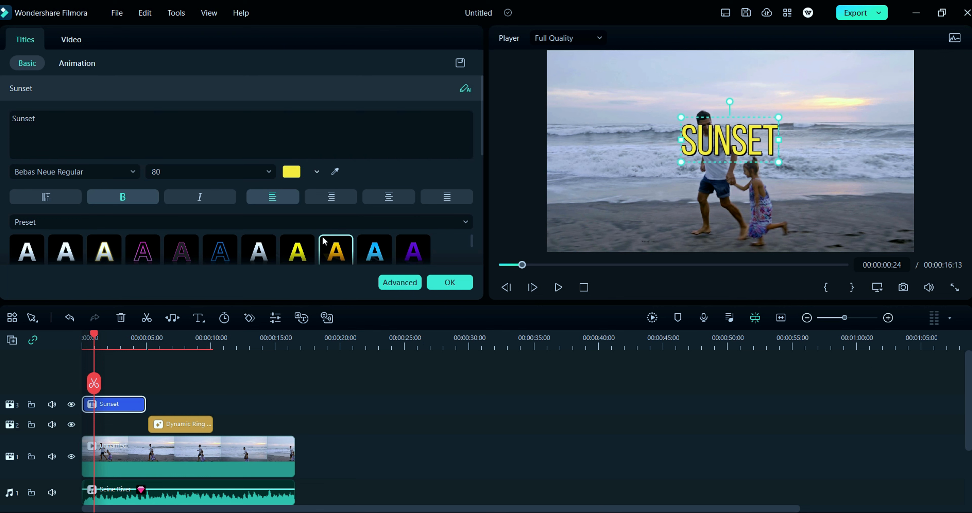
pyautogui.click(459, 222)
pyautogui.click(295, 263)
pyautogui.scroll(-1, 264, 232)
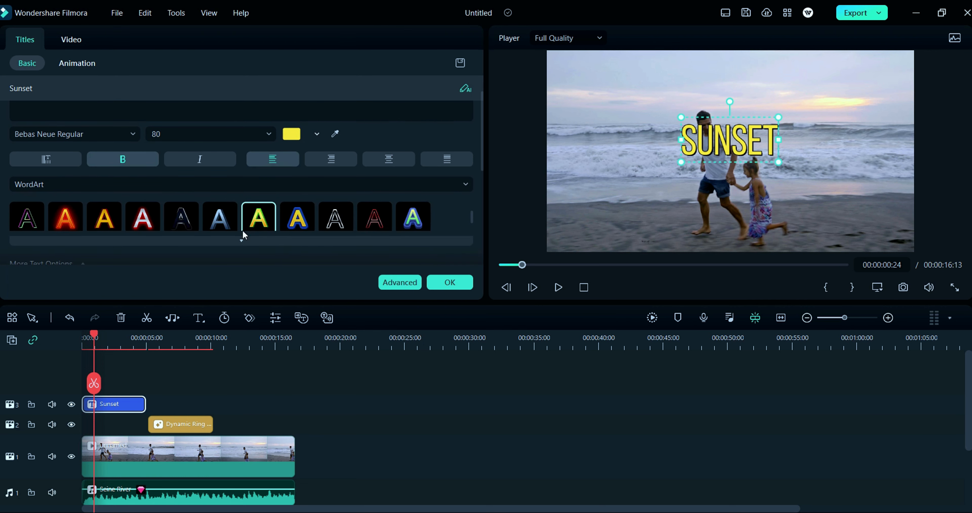
pyautogui.click(298, 219)
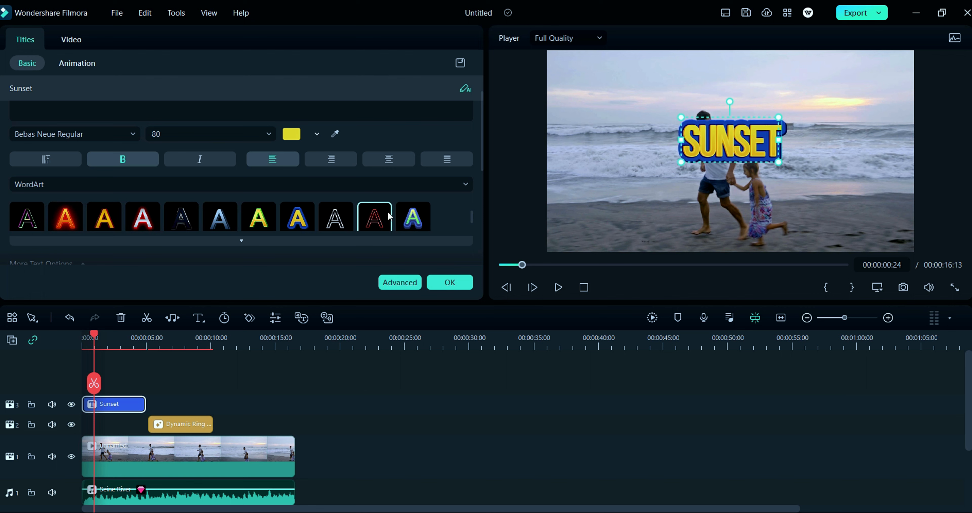
pyautogui.click(414, 215)
# Step: Shrink the Sunset title into the upper-left corner and apply the first blue glowing WordArt style
pyautogui.moveTo(778, 163); pyautogui.dragTo(594, 87)
pyautogui.scroll(1, 219, 213)
pyautogui.click(27, 213)
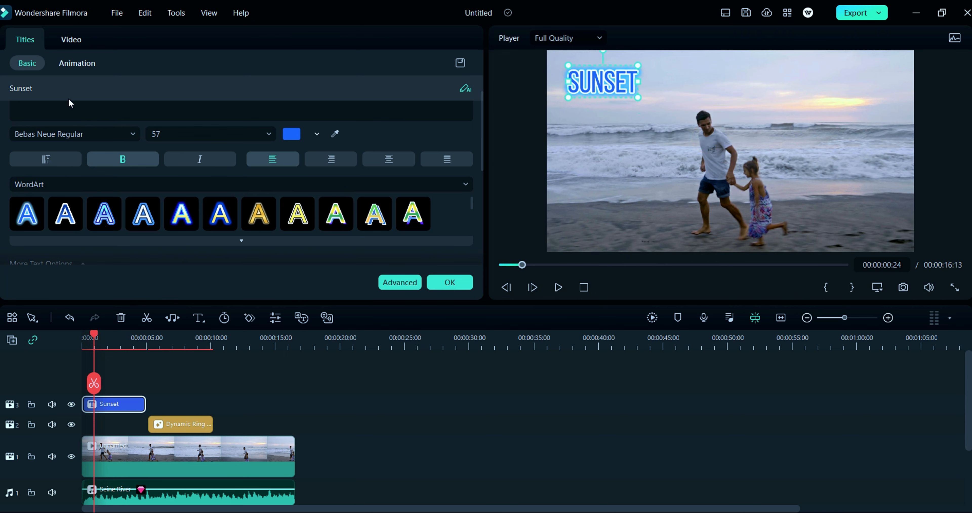
# Step: Give the title the Appearing in-animation with a duration of about 0.94 s
pyautogui.click(74, 64)
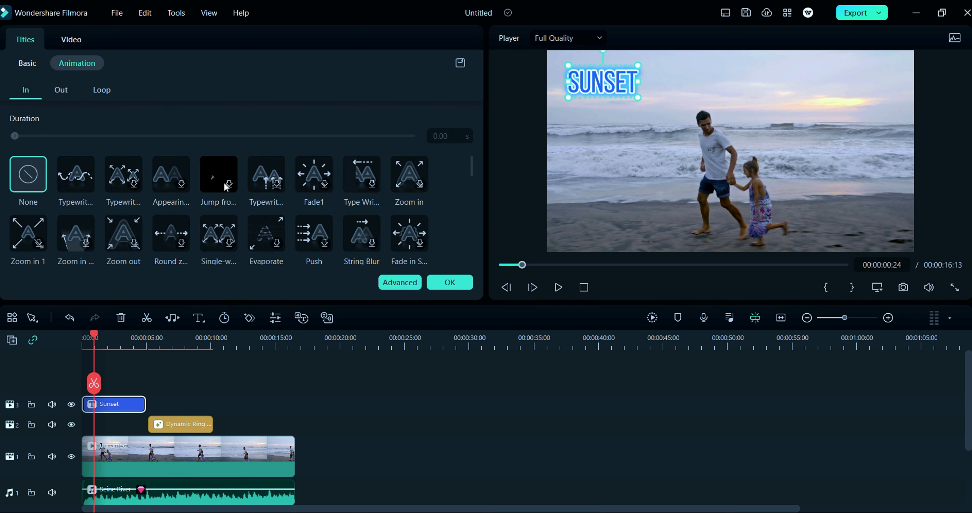
pyautogui.click(175, 187)
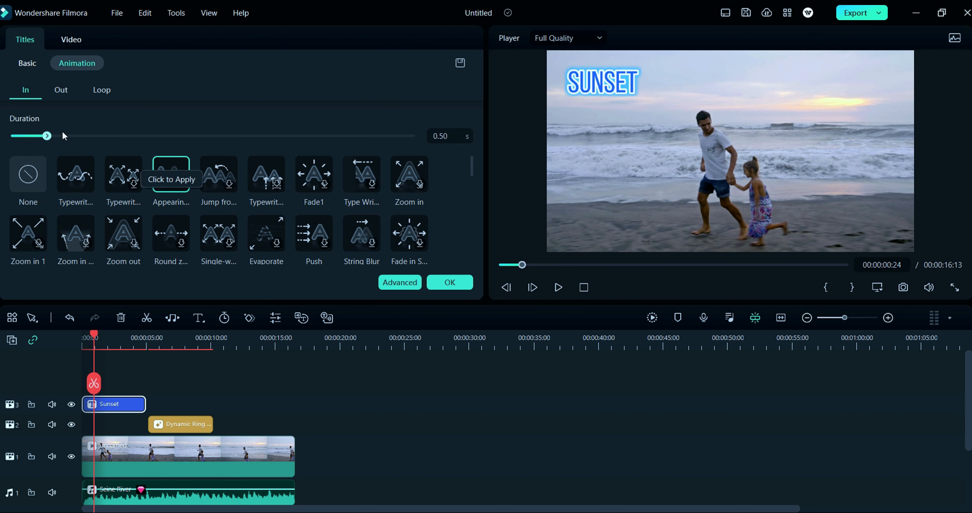
pyautogui.moveTo(48, 134); pyautogui.dragTo(64, 137)
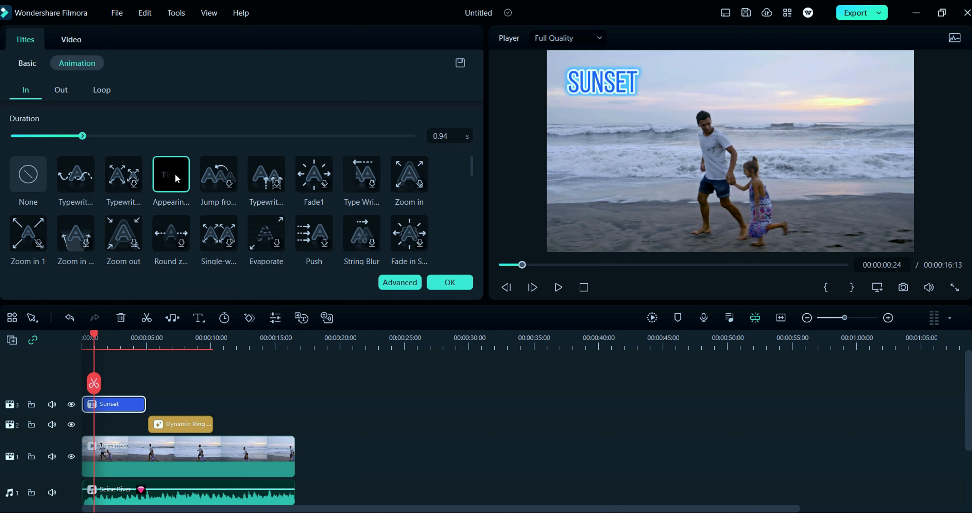
# Step: Give the title the Leap Down out-animation with about 0.76 s duration and confirm the title settings
pyautogui.click(61, 91)
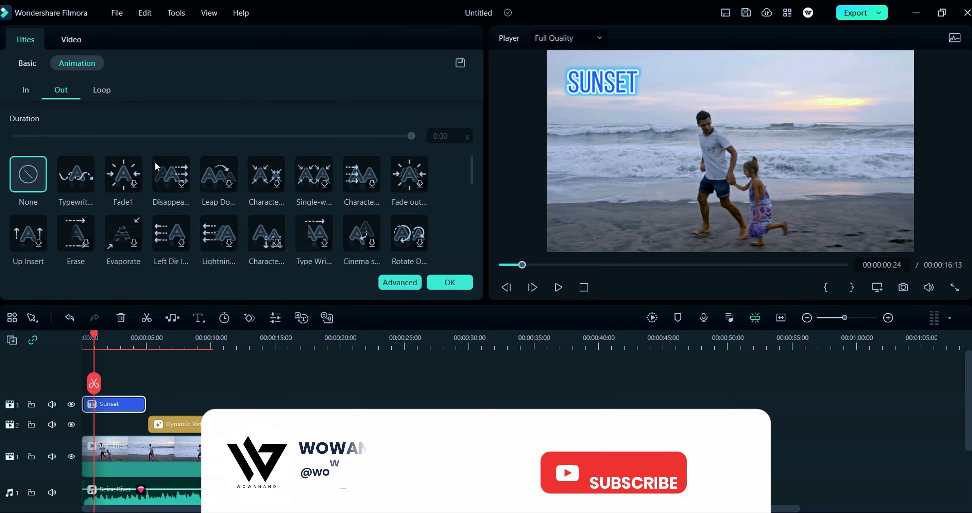
pyautogui.click(225, 183)
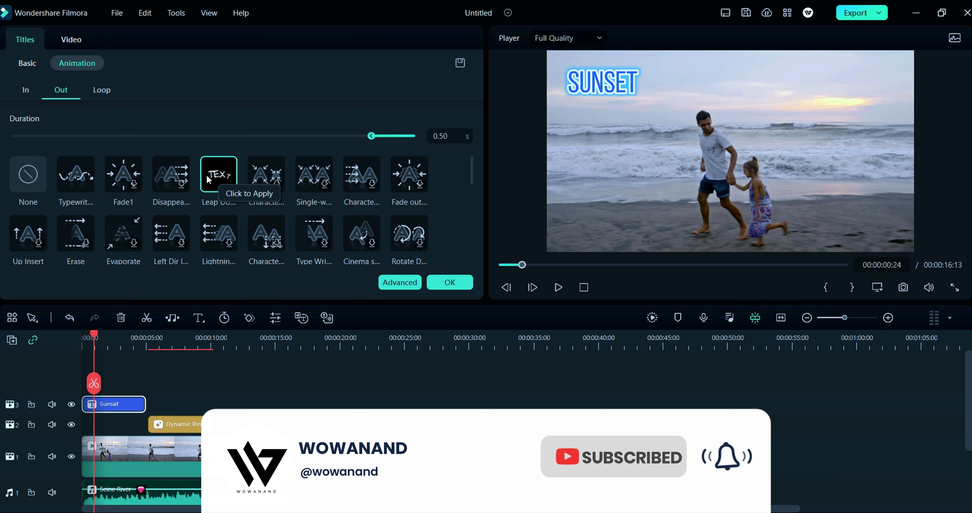
pyautogui.moveTo(372, 136); pyautogui.dragTo(359, 138)
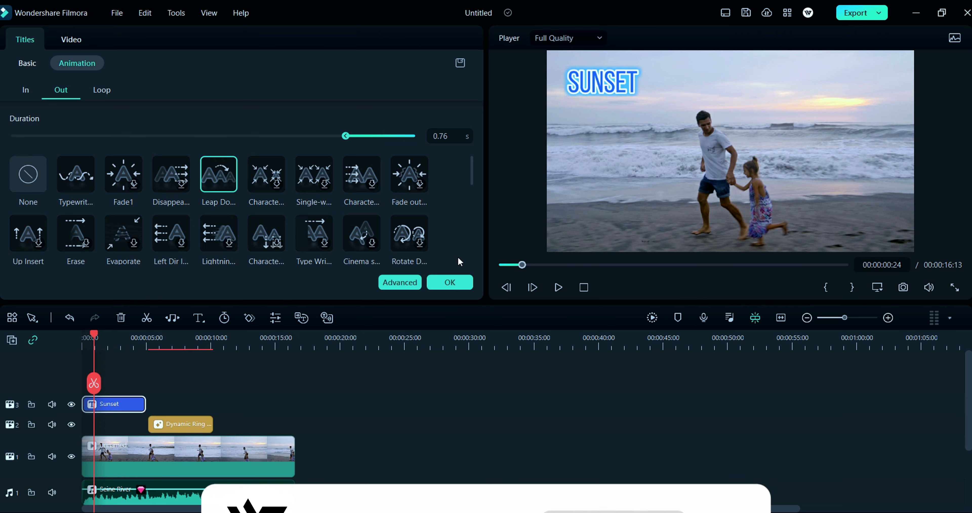
pyautogui.click(449, 282)
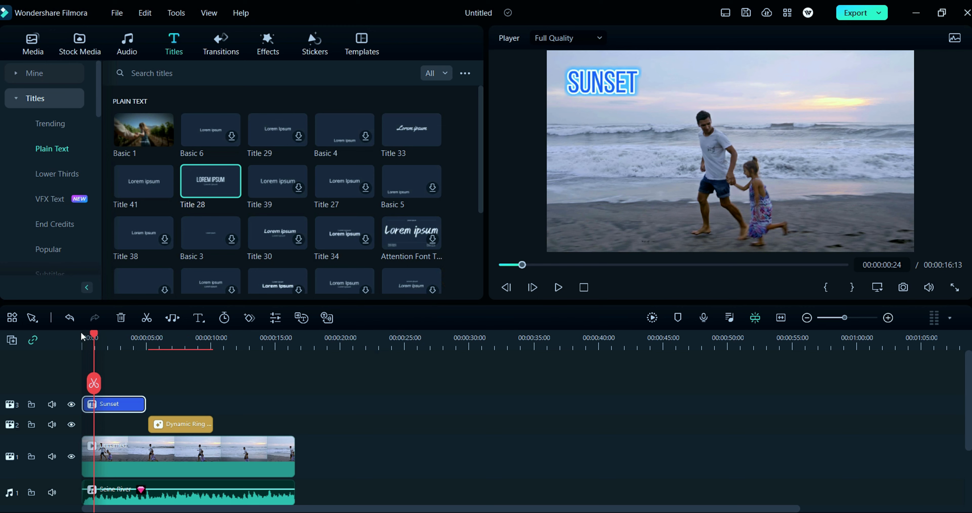
# Step: Preview the video from the beginning
pyautogui.moveTo(92, 333); pyautogui.dragTo(68, 346)
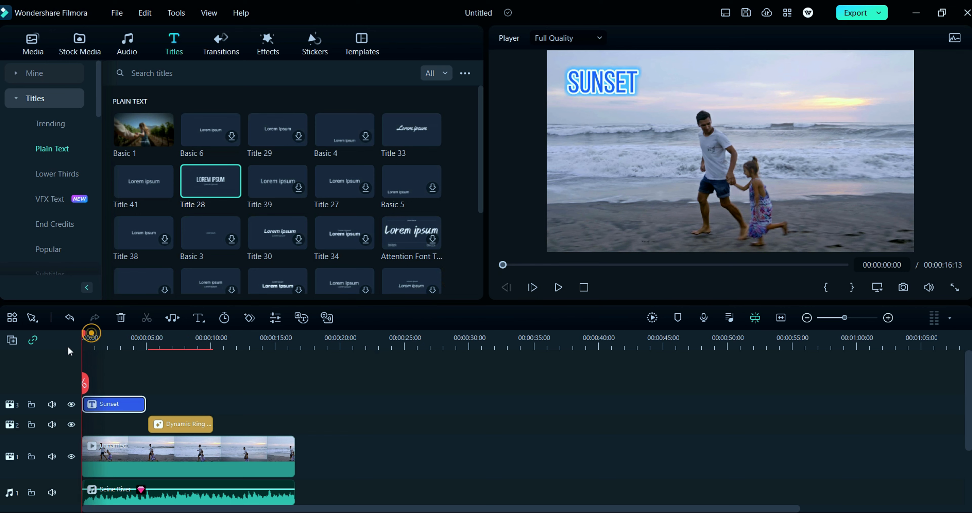
pyautogui.click(559, 286)
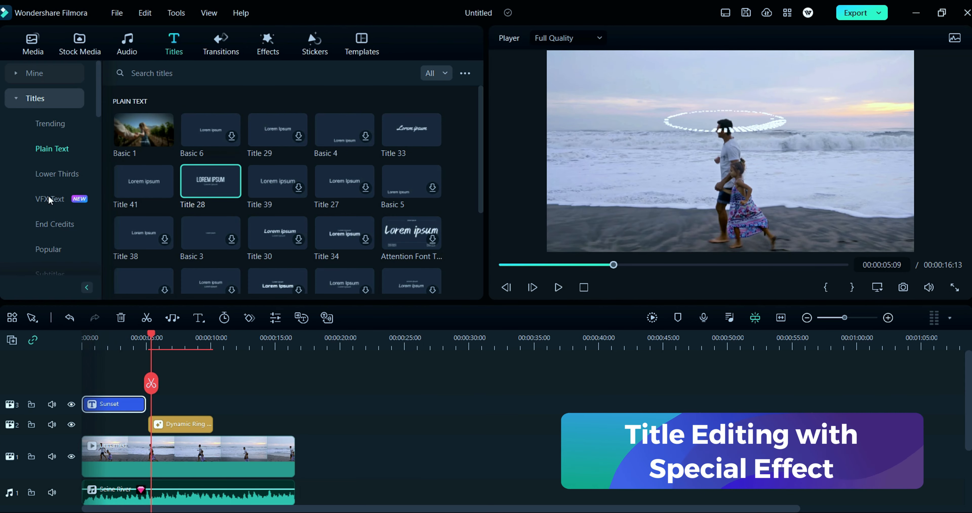
# Step: Add the Glitch Thanks for Watching VFX title to the second track after the audio visualizer
pyautogui.click(49, 197)
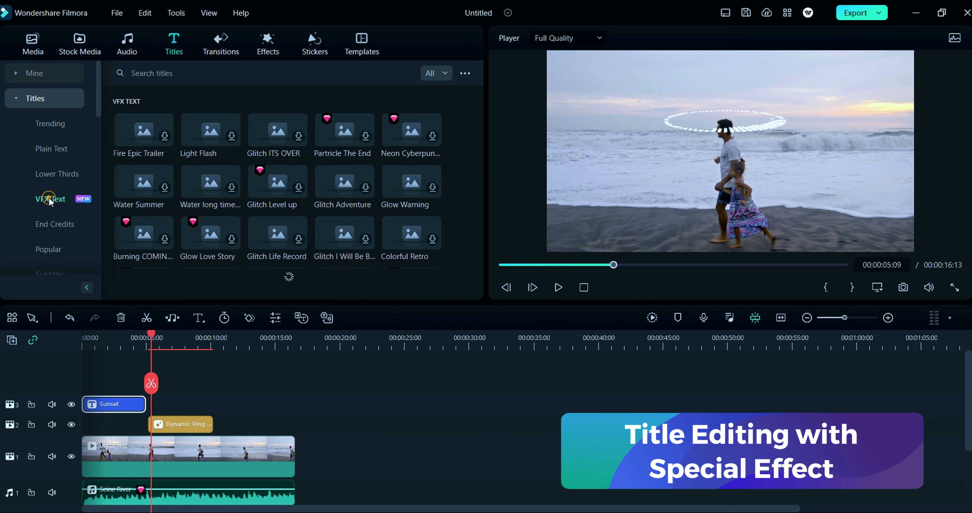
pyautogui.moveTo(152, 334); pyautogui.dragTo(225, 351)
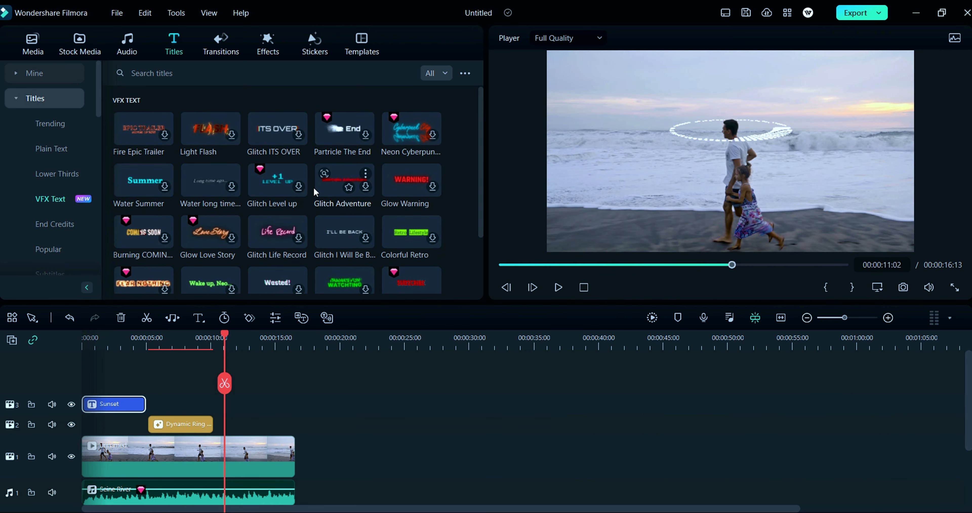
pyautogui.scroll(-1, 202, 147)
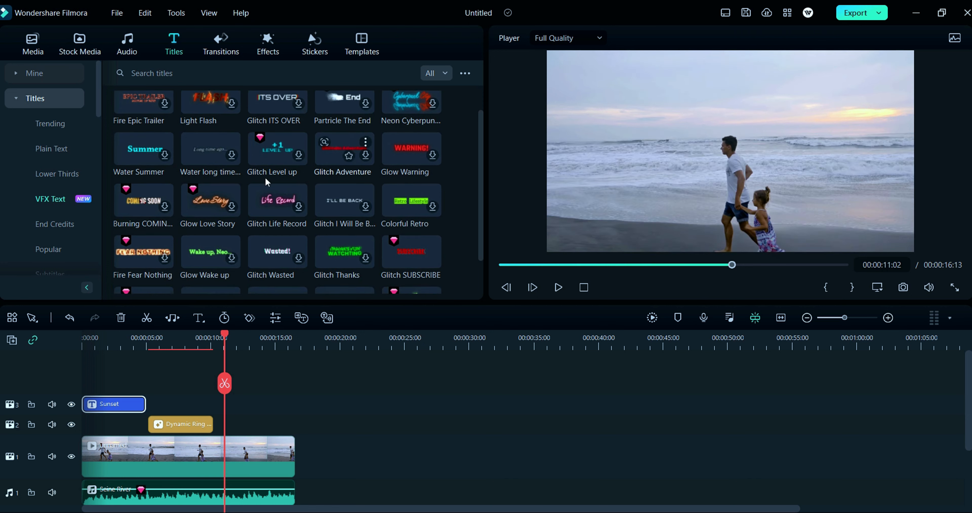
pyautogui.scroll(-2, 219, 182)
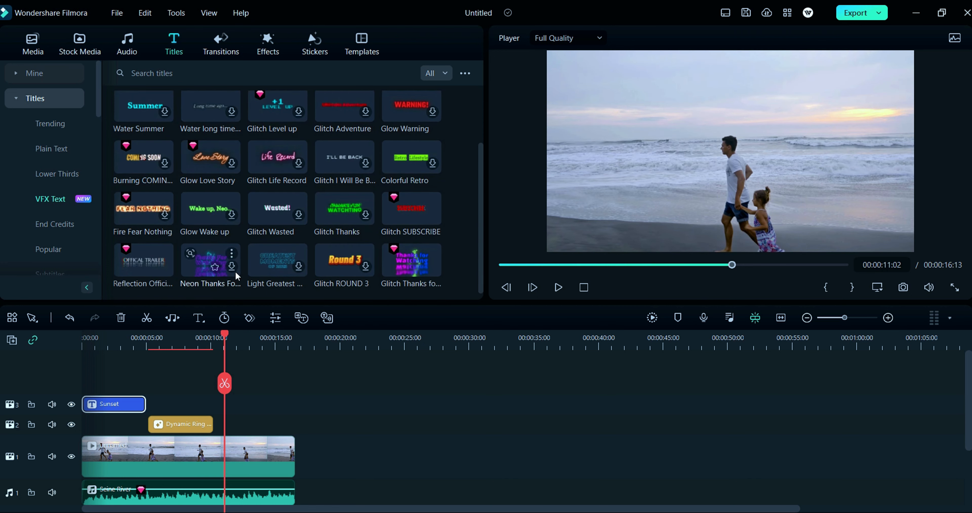
pyautogui.scroll(-1, 340, 242)
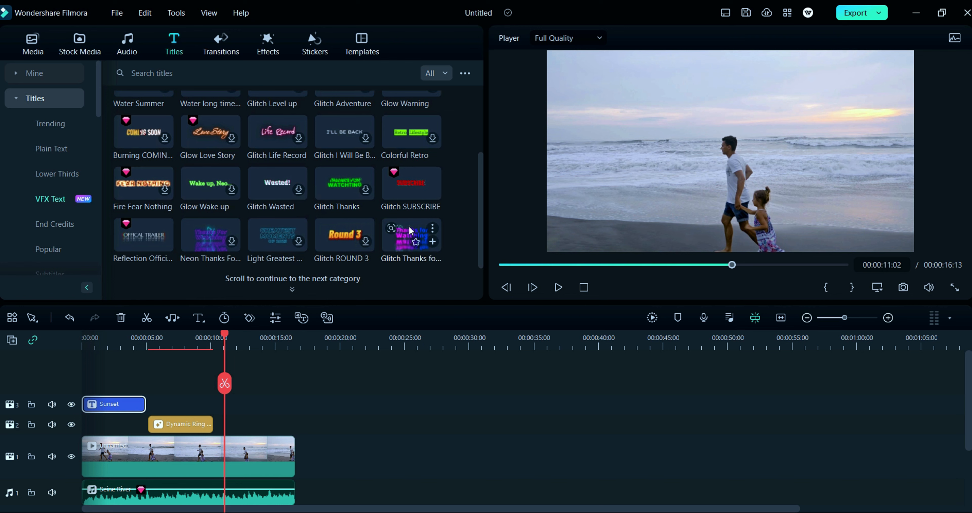
pyautogui.moveTo(401, 243); pyautogui.dragTo(251, 425)
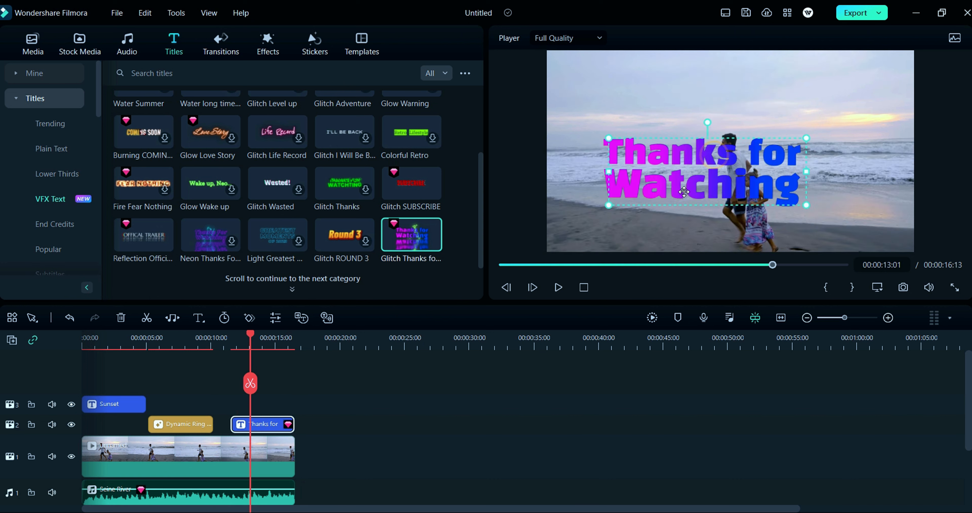
# Step: Shrink the Thanks for Watching text and move it into the upper-right corner of the frame
pyautogui.moveTo(690, 188); pyautogui.dragTo(682, 194)
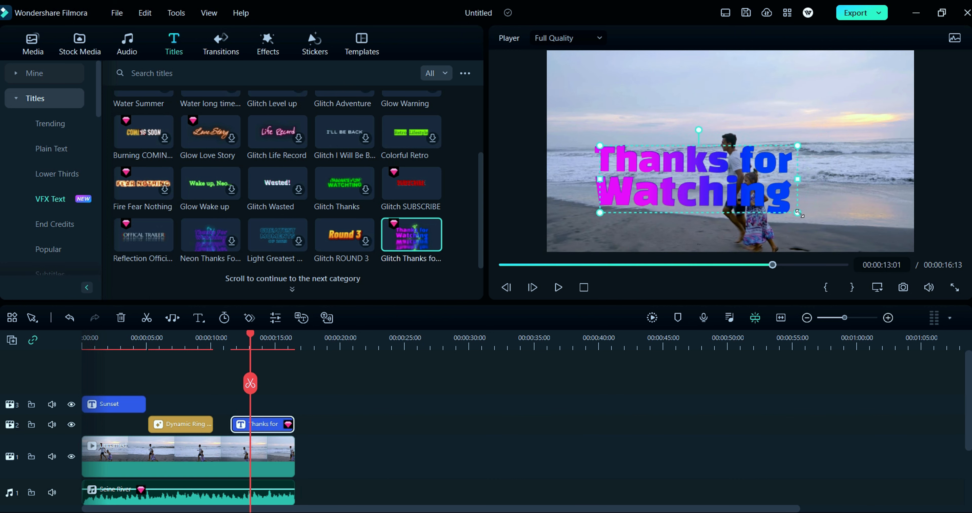
pyautogui.moveTo(800, 213); pyautogui.dragTo(708, 176)
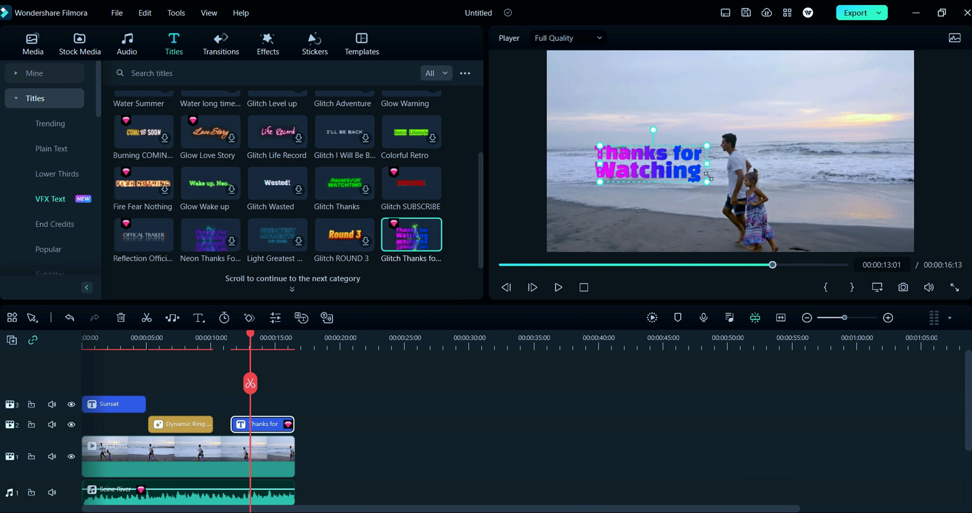
pyautogui.moveTo(631, 171); pyautogui.dragTo(821, 81)
# Step: Change the VFX title's text to "Thank You" and set its color to yellow
pyautogui.doubleClick(822, 81)
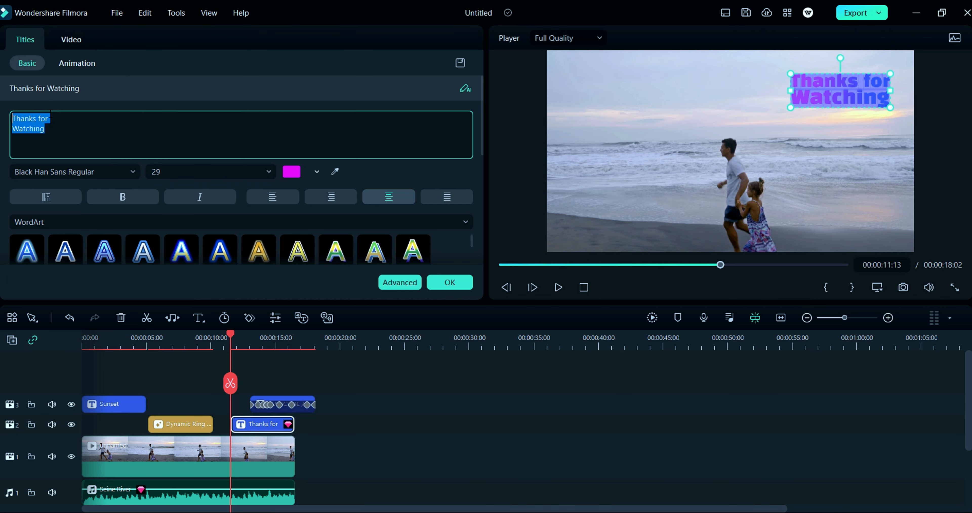
pyautogui.press('BackSpace')
pyautogui.write('Thank')
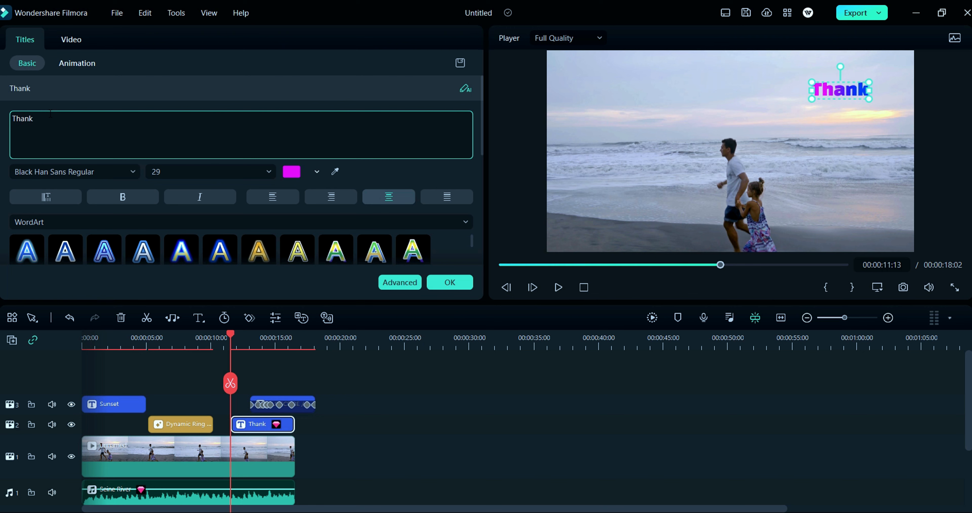
pyautogui.write(' You')
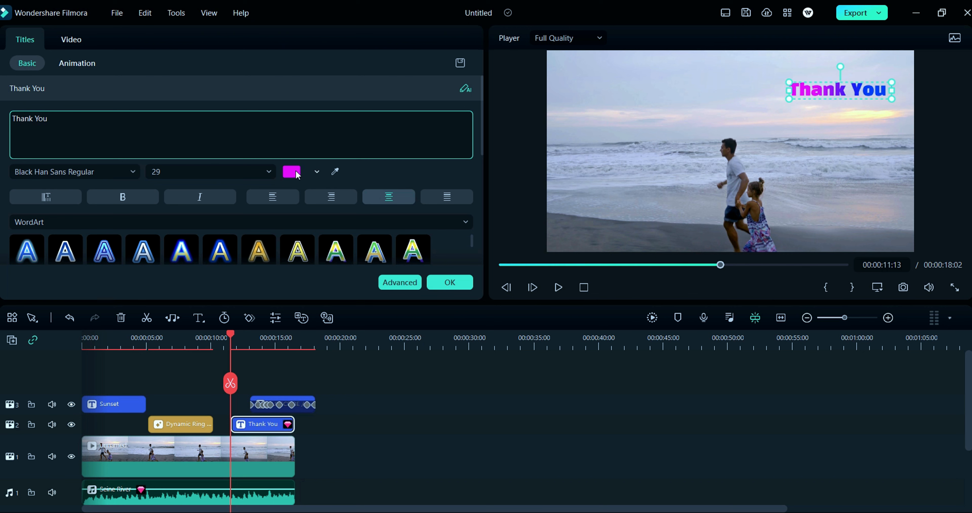
pyautogui.click(316, 172)
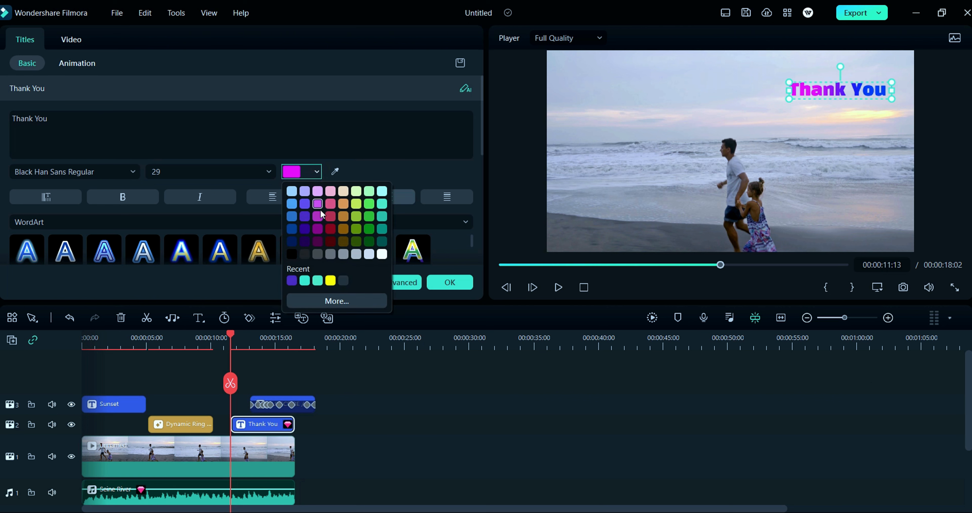
pyautogui.click(331, 281)
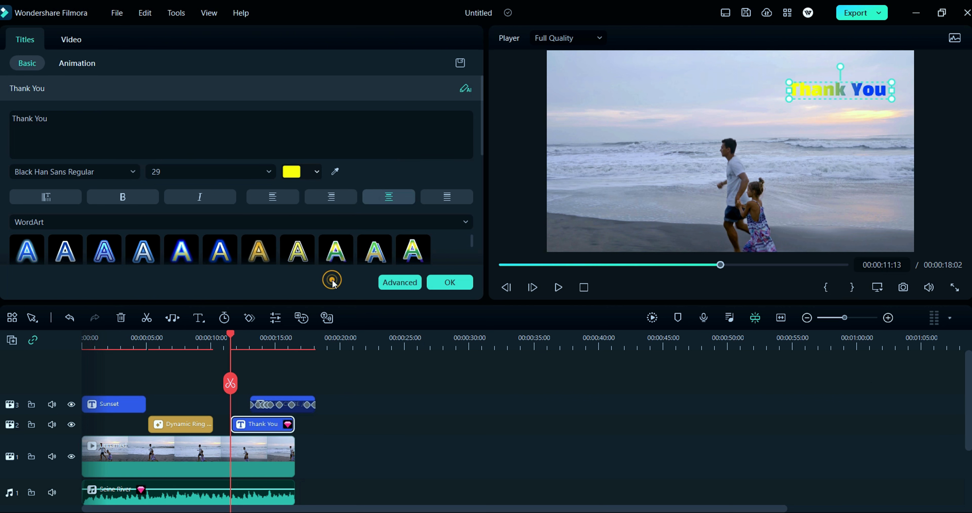